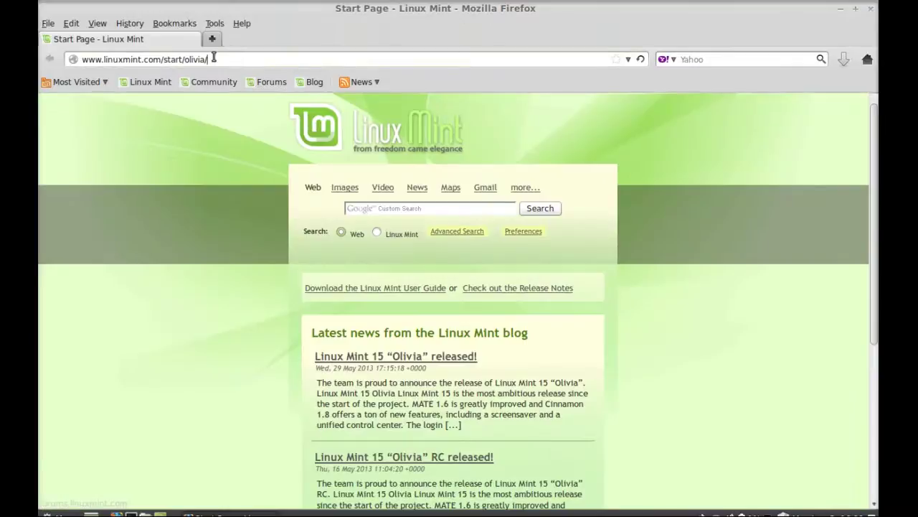
Load google.com in the current browser tab.
click(106, 52)
text(g)
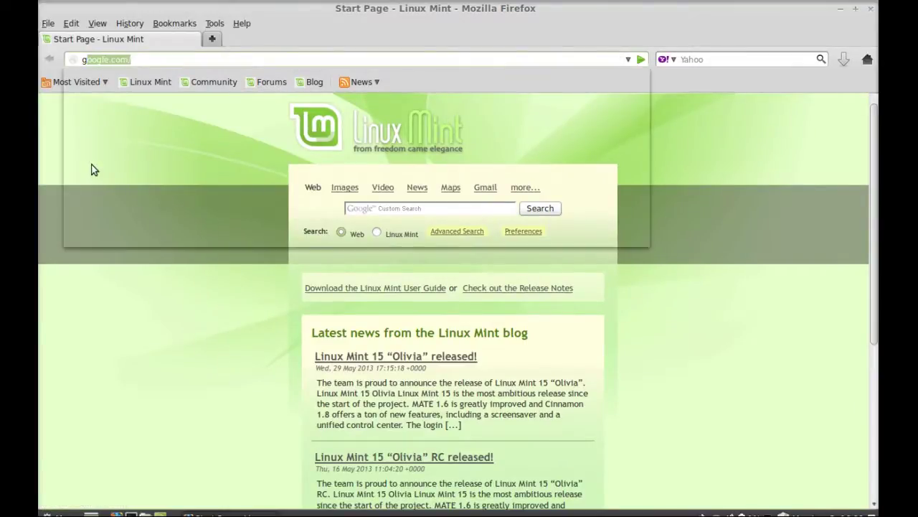
text(oogle.com)
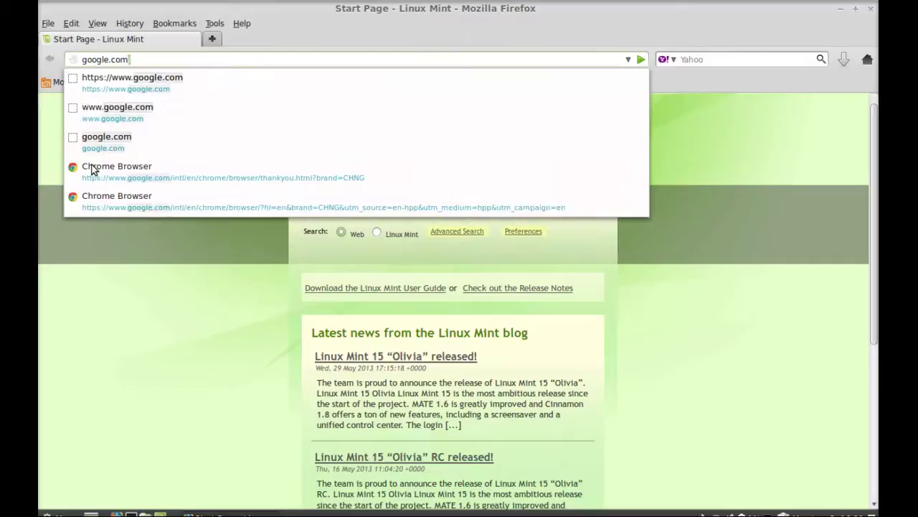
key(Return)
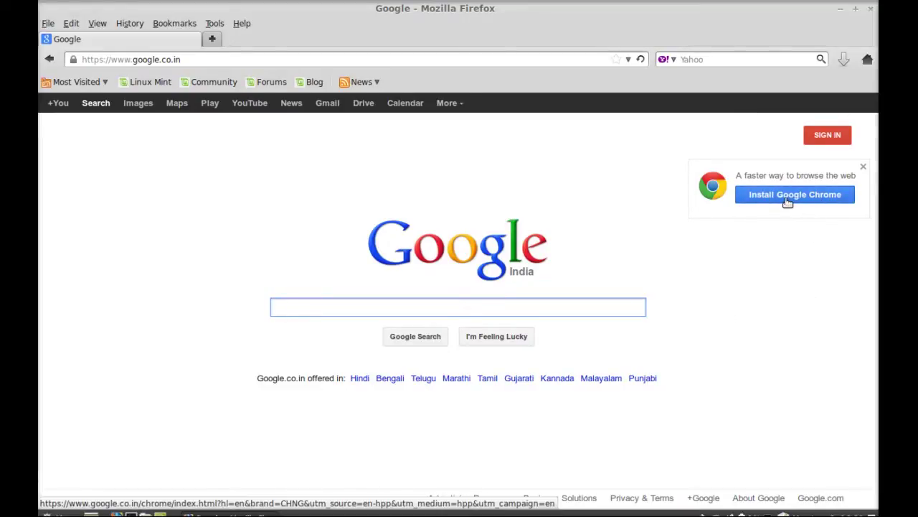
Go to the Google Chrome download page and choose the 32 bit .deb (For Debian/Ubuntu) package.
click(789, 197)
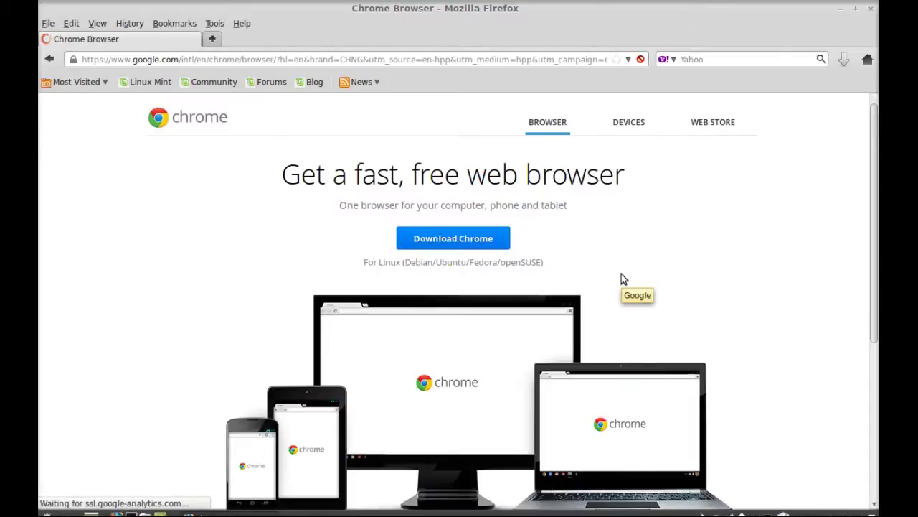
click(472, 240)
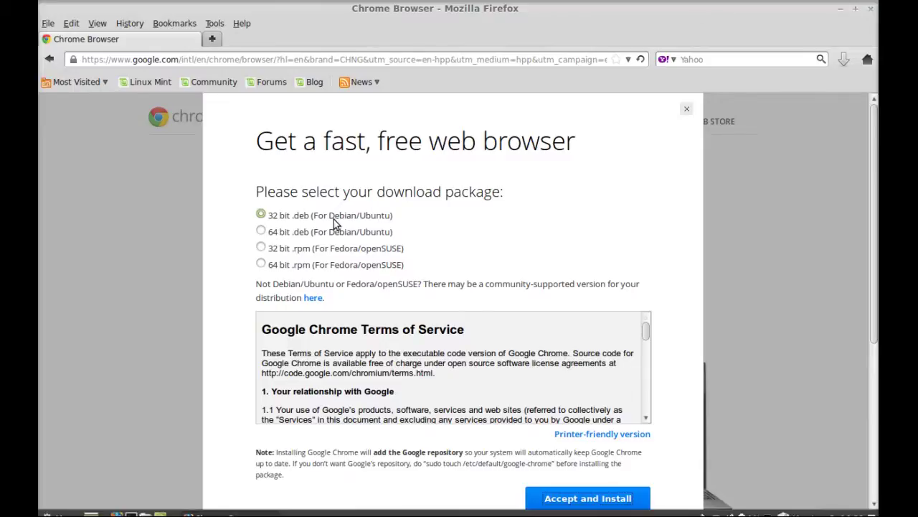
click(261, 233)
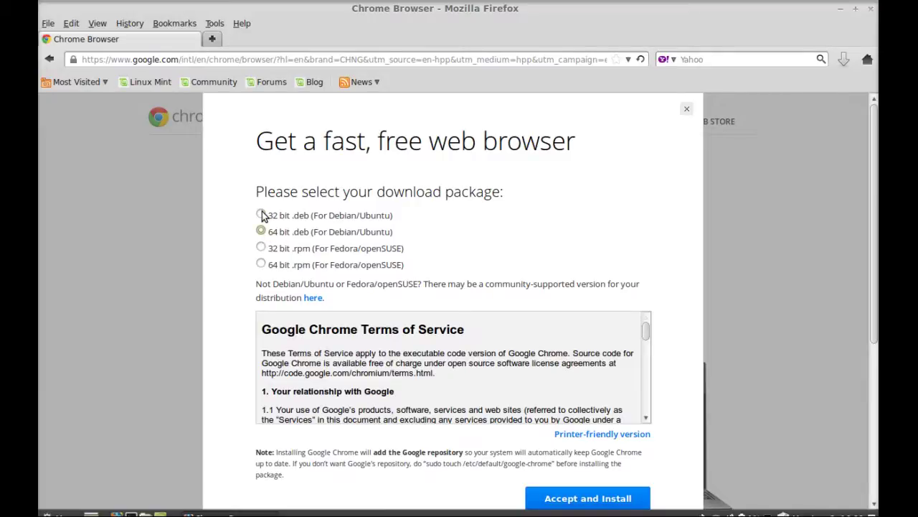
click(261, 215)
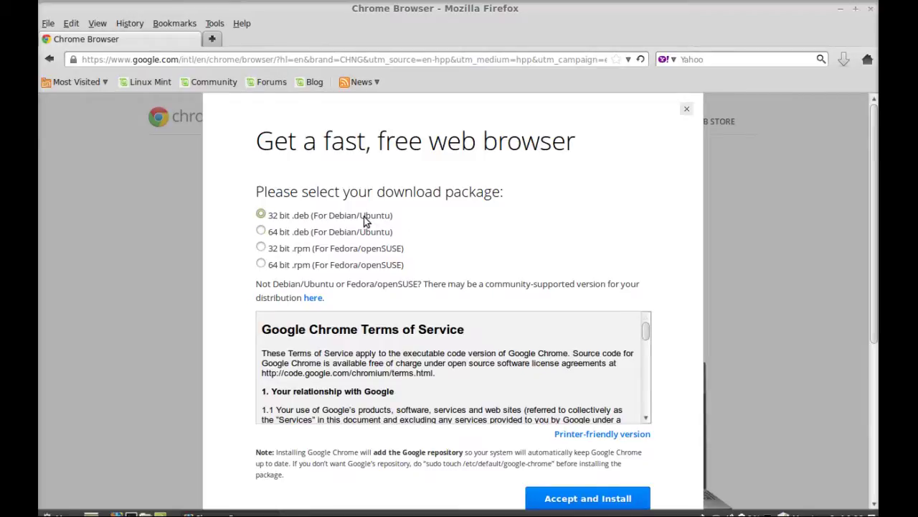
Accept the Chrome terms of service and save google-chrome-stable_current_i386.deb to disk.
scroll(482, 430, down, 2)
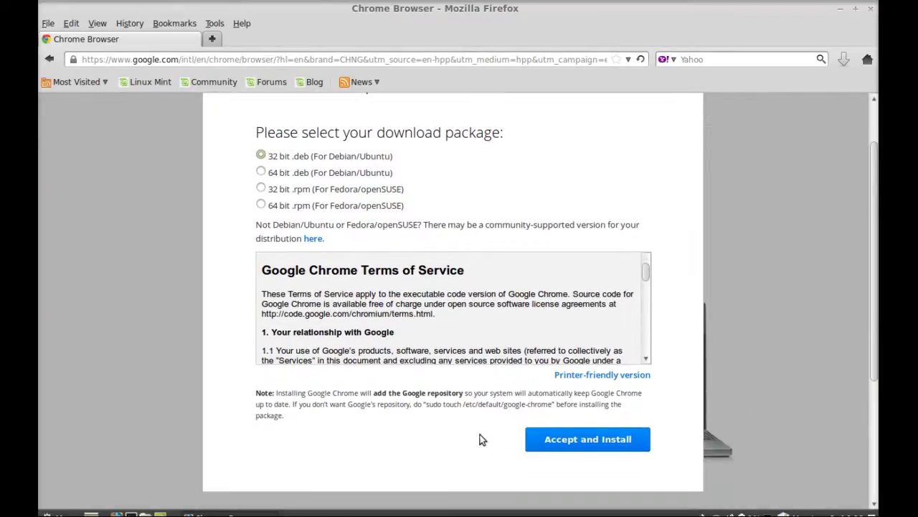
click(576, 422)
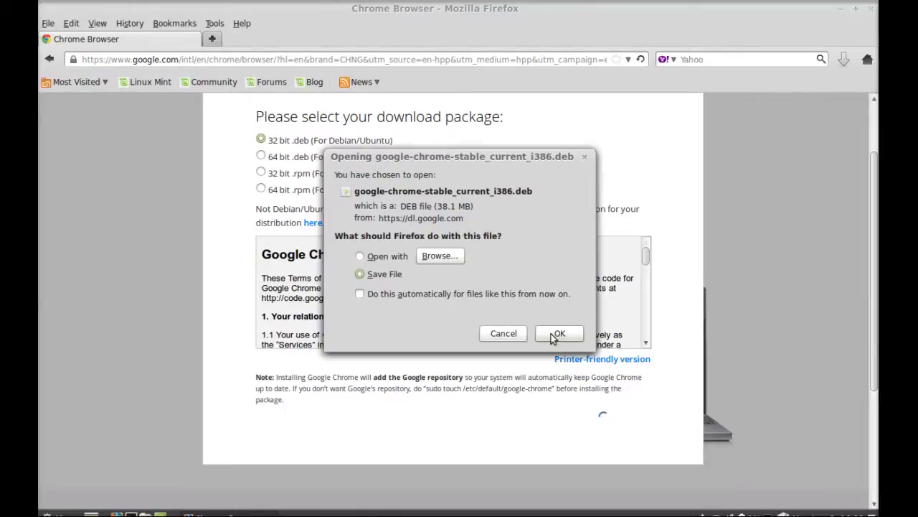
click(556, 335)
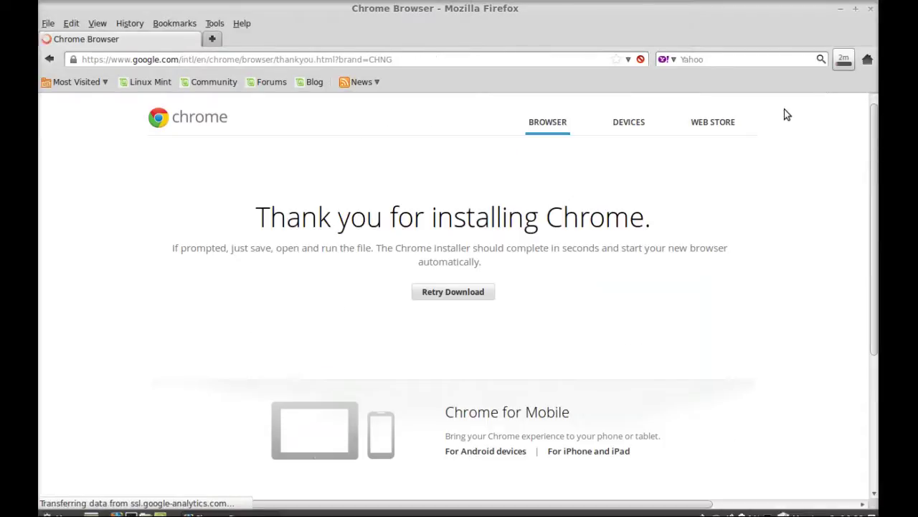
Check the progress of the Chrome package download and close the browser window.
click(843, 63)
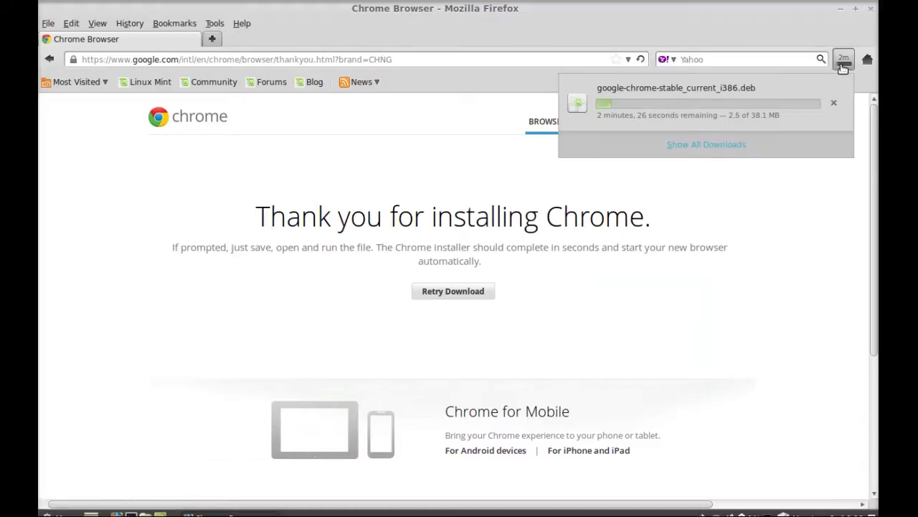
click(739, 447)
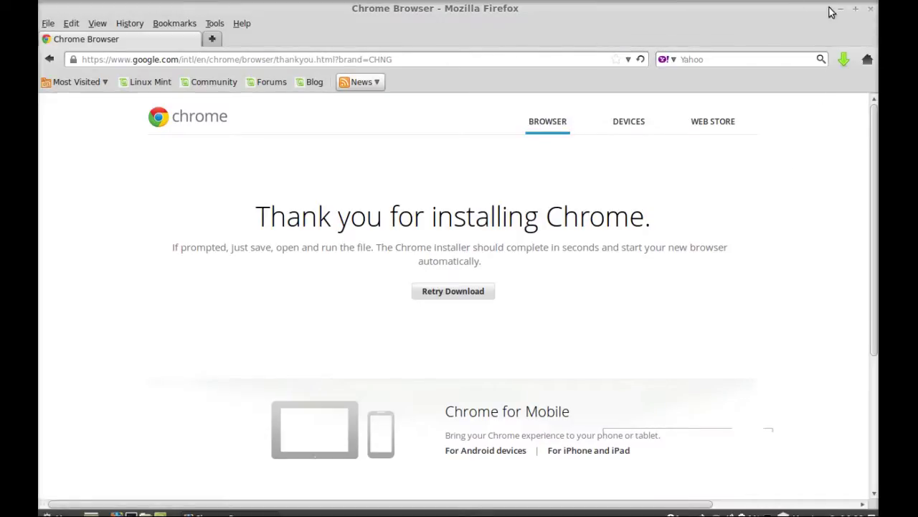
click(870, 9)
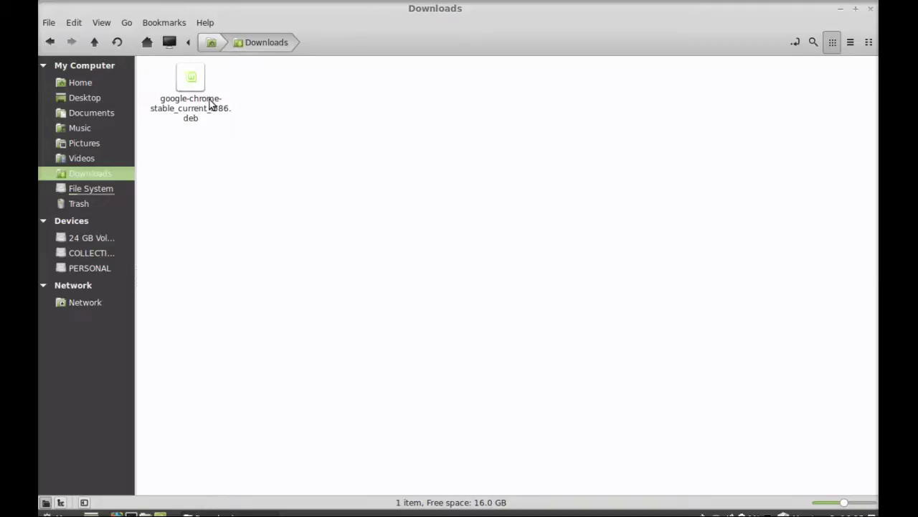
Open google-chrome-stable_current_i386.deb from the Downloads folder with GDebi Package Installer and close the file manager.
click(199, 104)
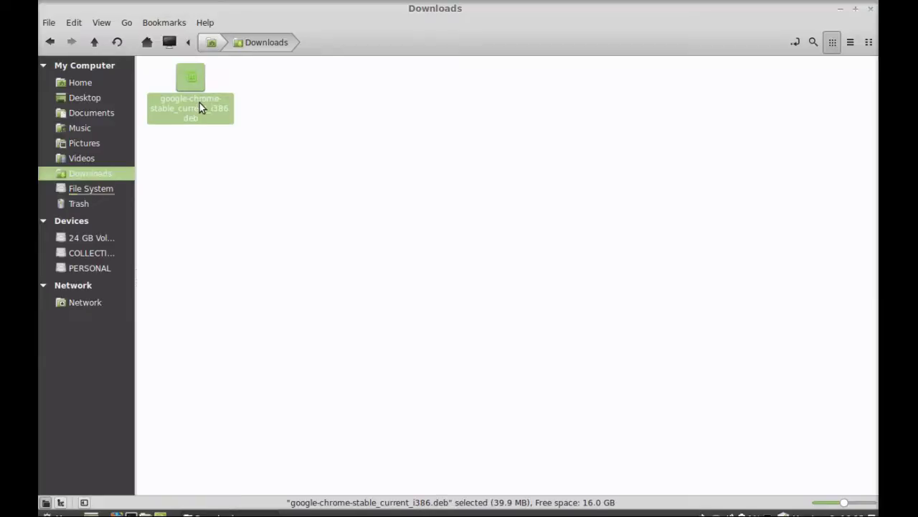
right_click(200, 105)
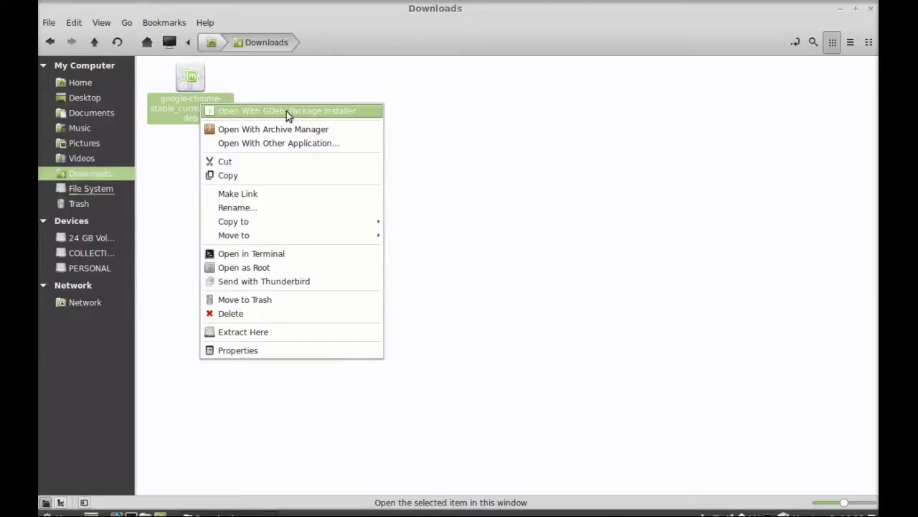
click(356, 113)
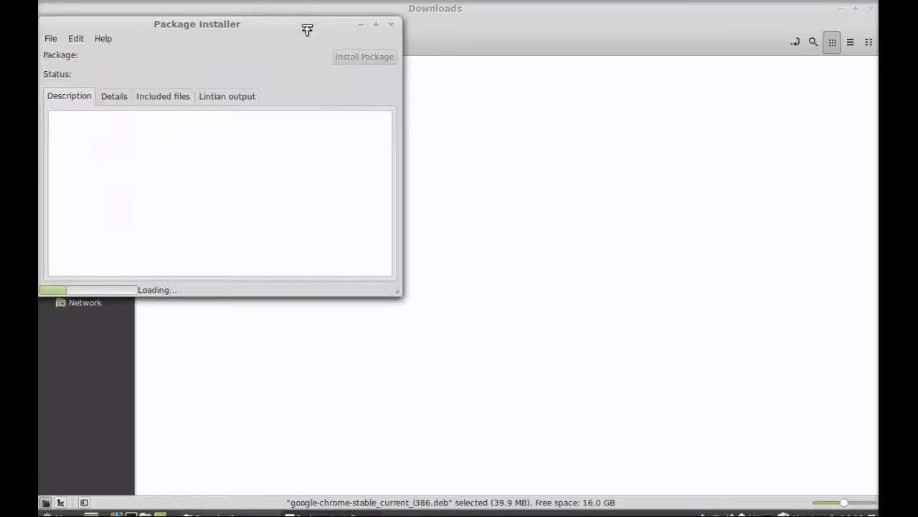
drag(307, 24, 343, 37)
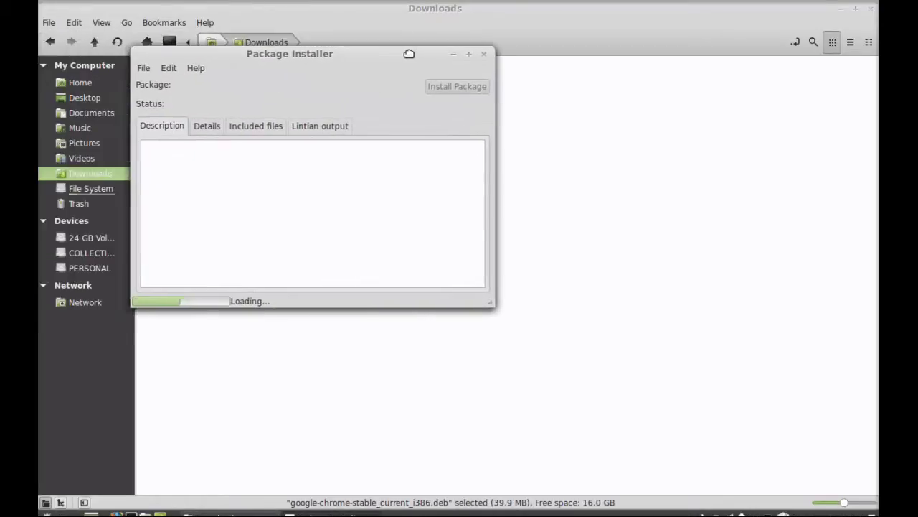
click(873, 9)
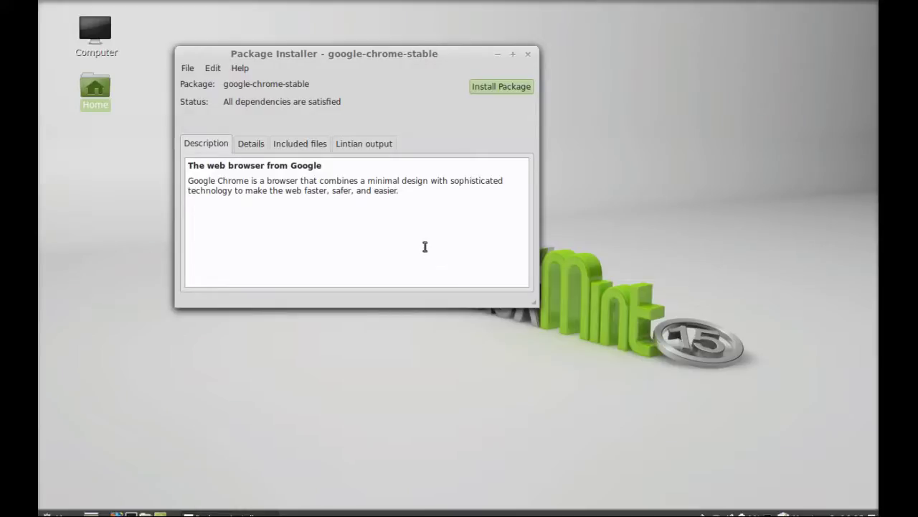
Install the google-chrome-stable package, entering the administrator password to authorize it.
click(507, 87)
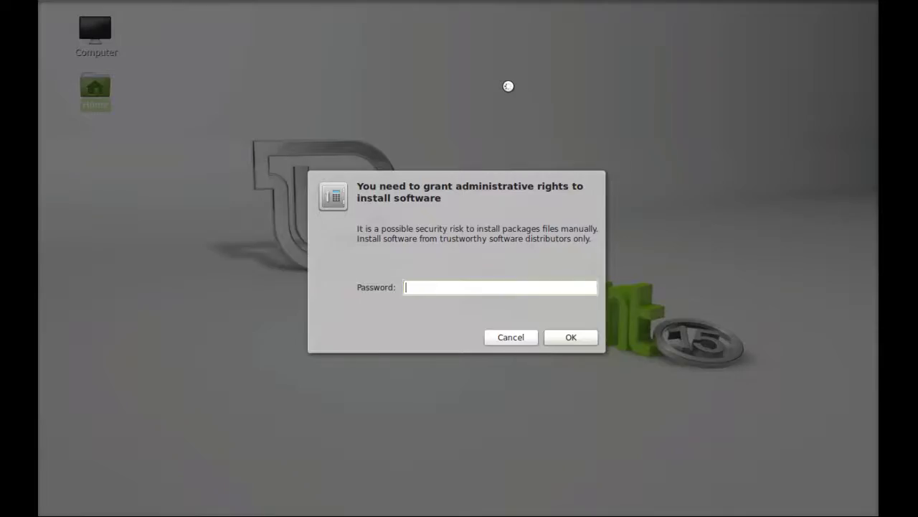
text(*******)
key(Return)
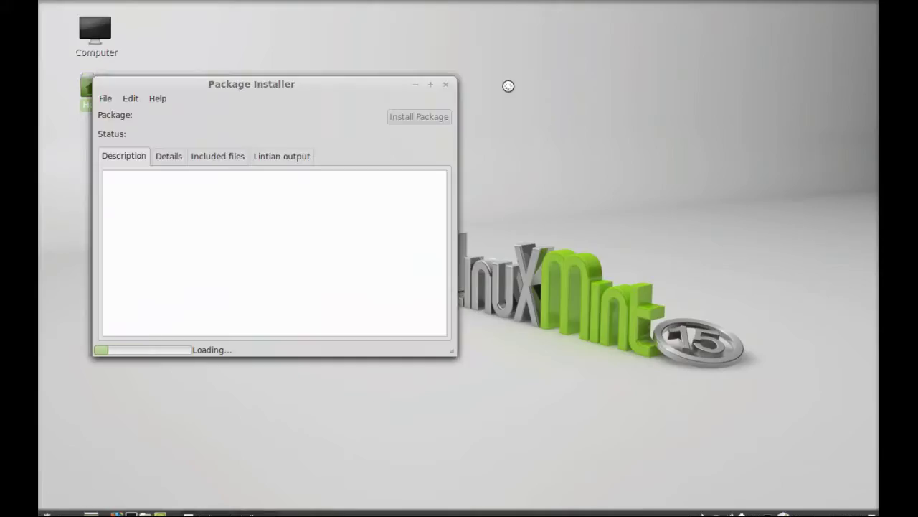
drag(277, 84, 333, 86)
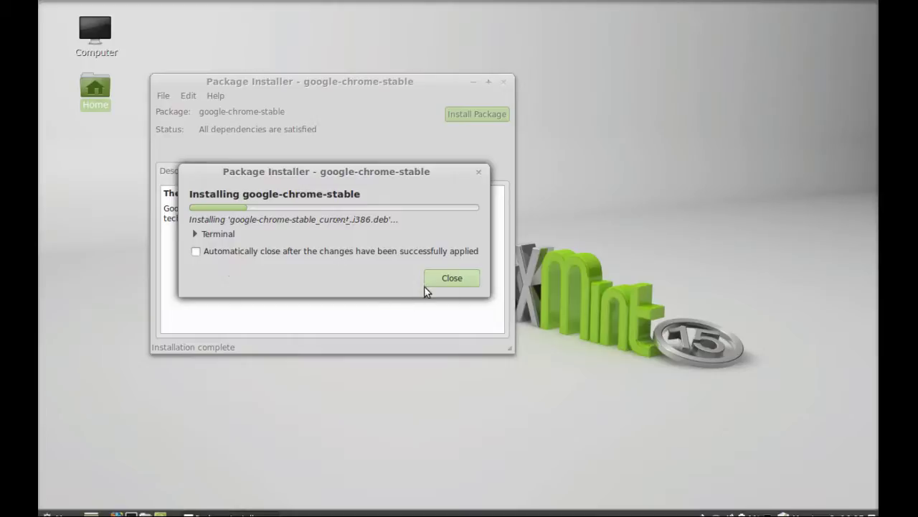
Dismiss the installation progress dialog and close the Package Installer.
click(449, 278)
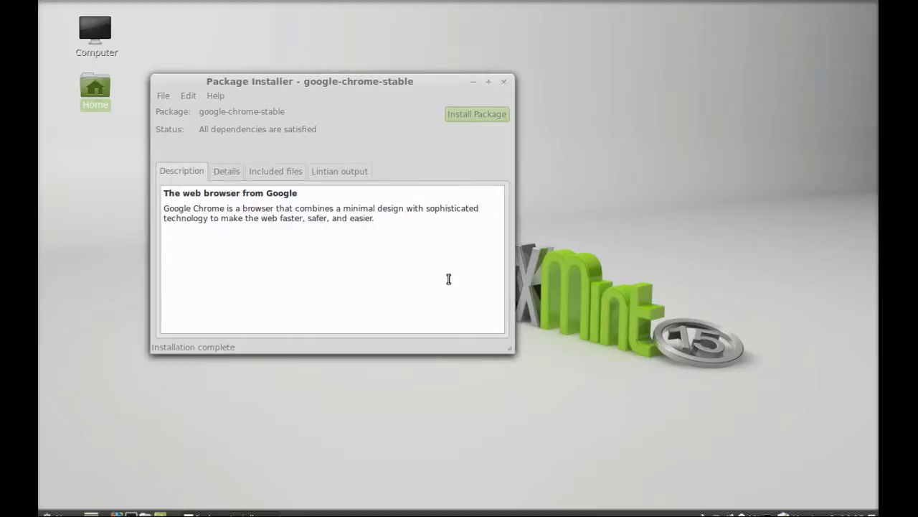
drag(311, 82, 435, 90)
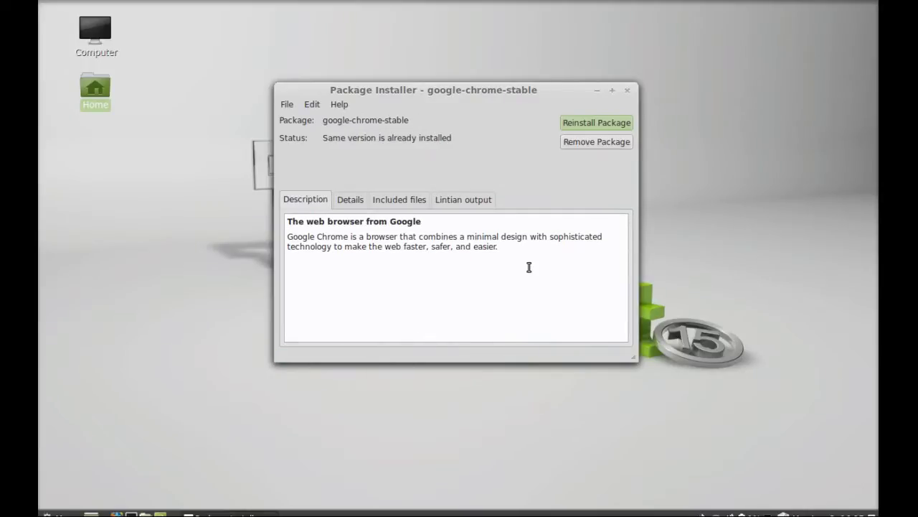
click(627, 92)
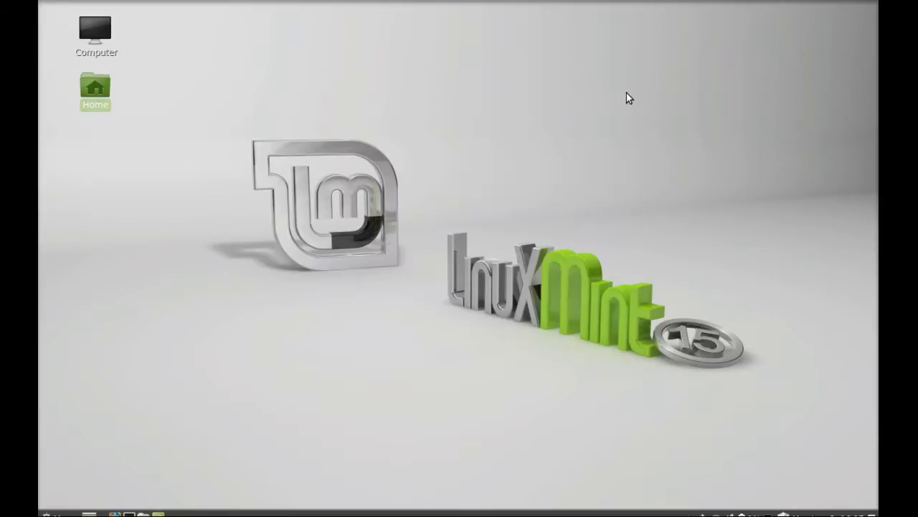
Find Google Chrome among the installed applications by searching for "chr" and launch it.
click(49, 513)
text(c)
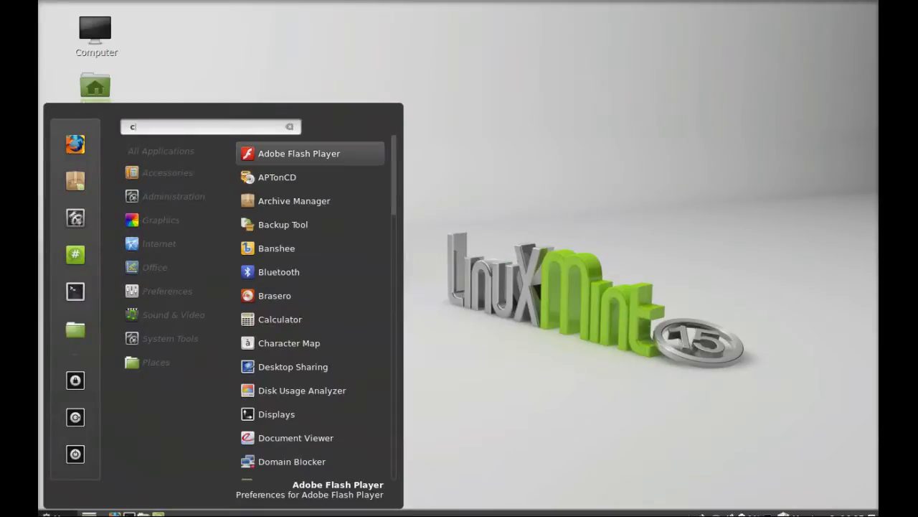
text(hr)
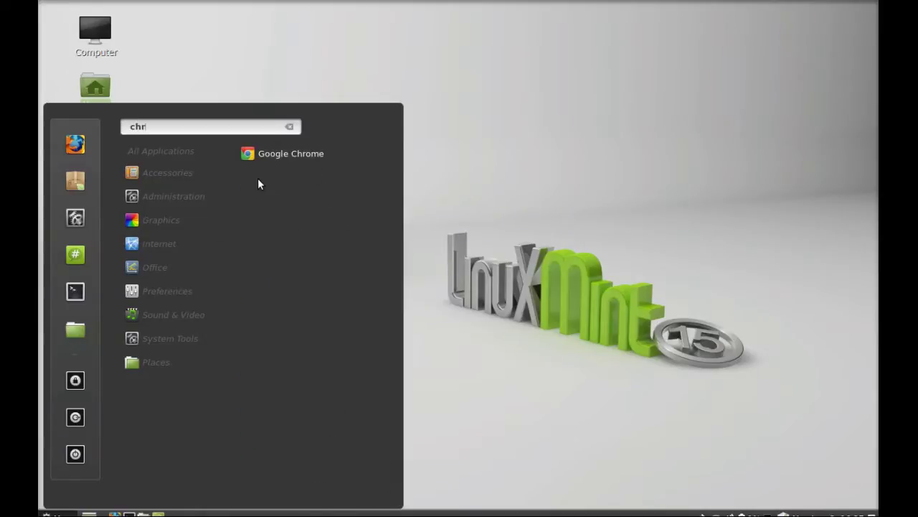
click(330, 149)
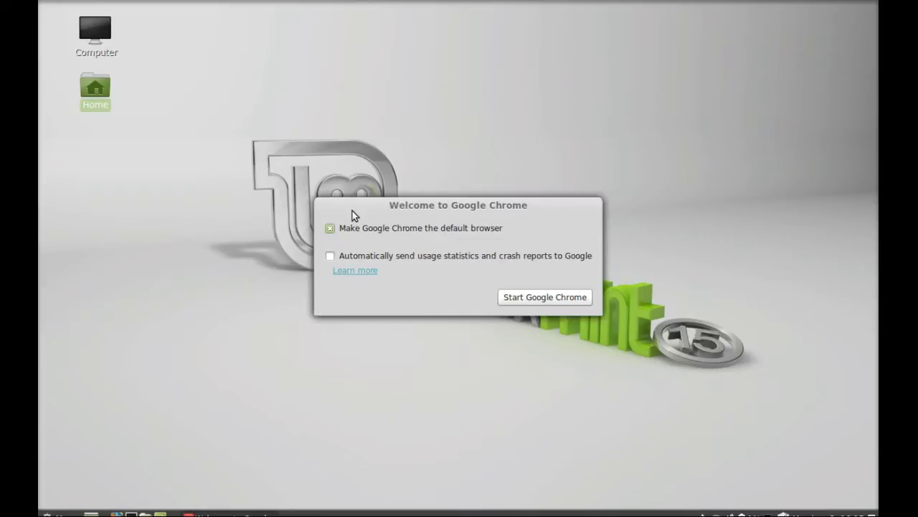
Start Google Chrome without making it the default browser, and close its window.
click(330, 229)
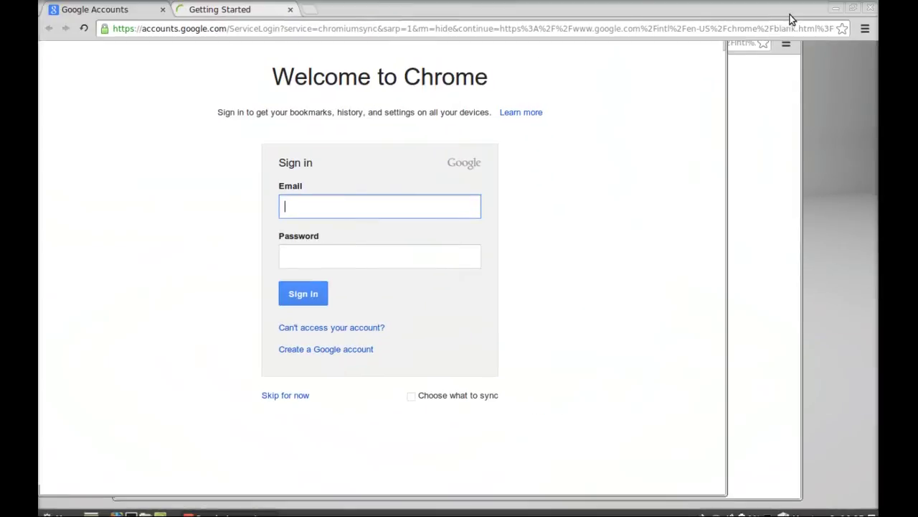
click(870, 7)
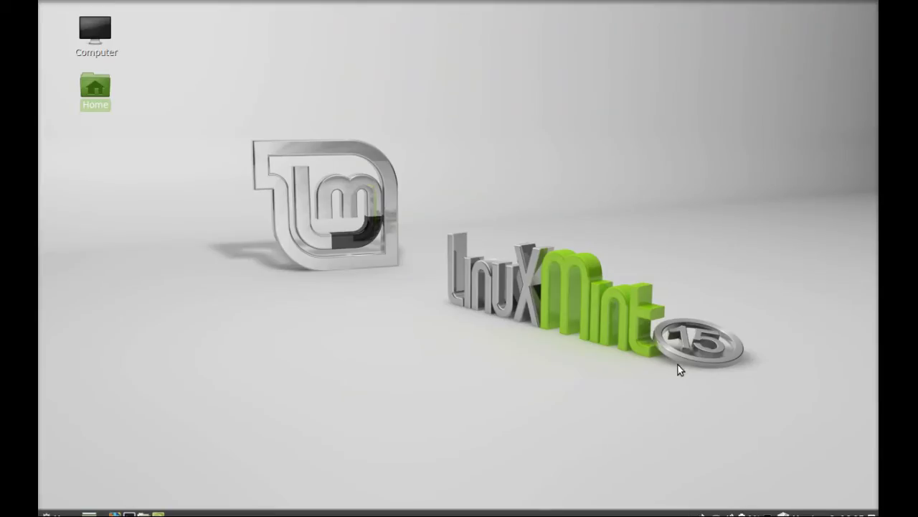